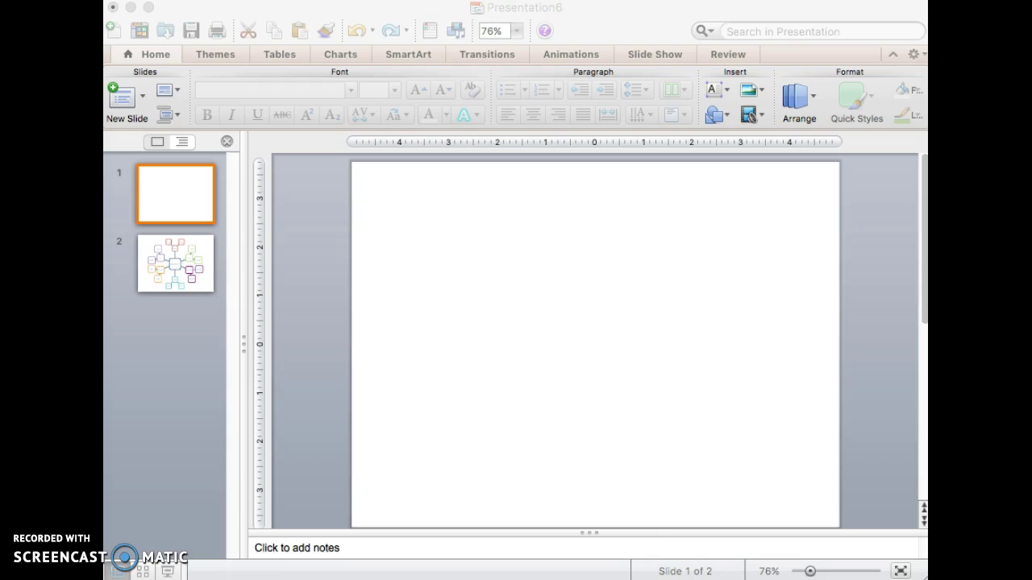
- Show the Relationship SmartArt layouts, including Radial Cluster, for blank slide 1
left_click(411, 54)
left_click(410, 55)
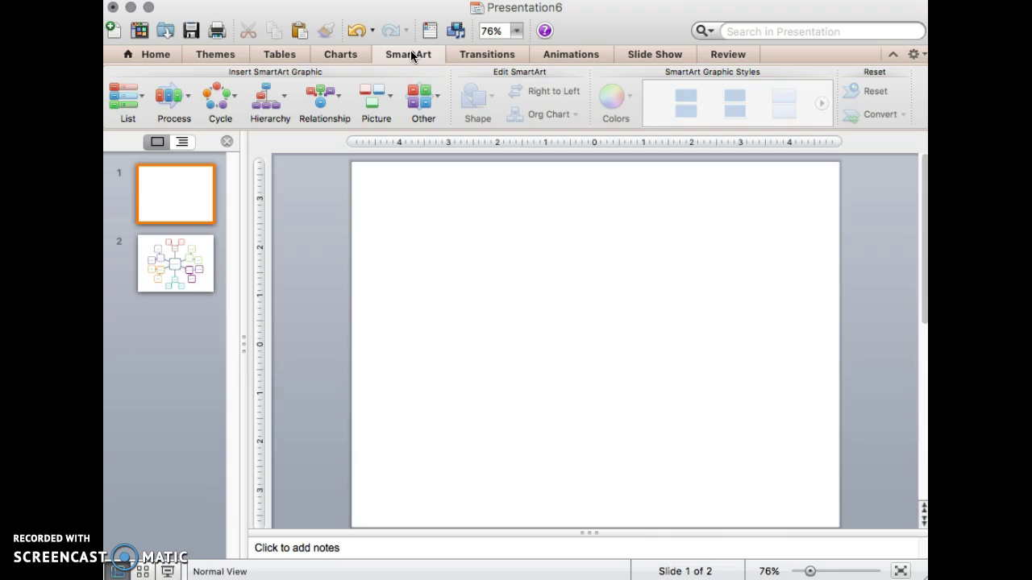
left_click(316, 98)
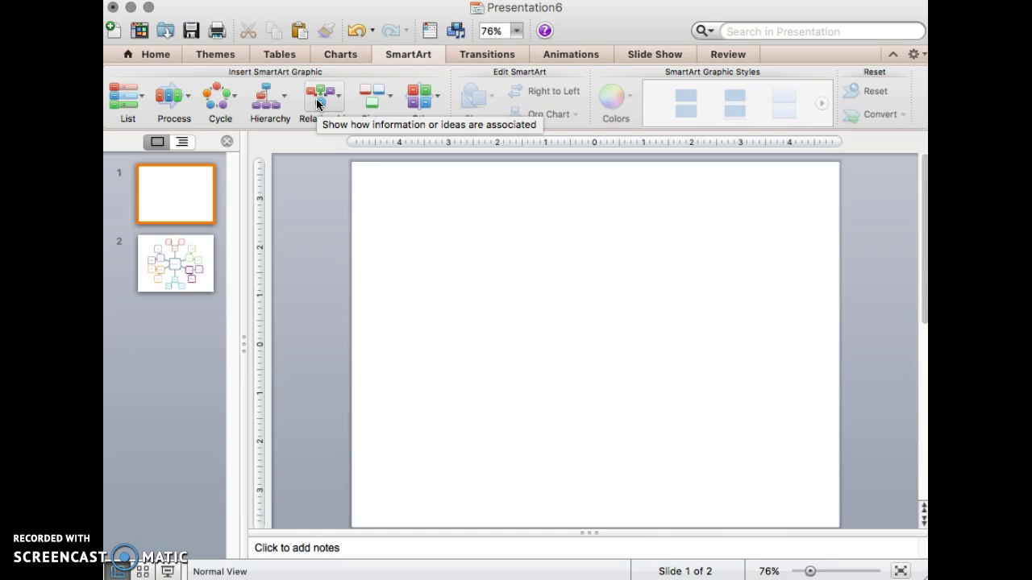
left_click(316, 98)
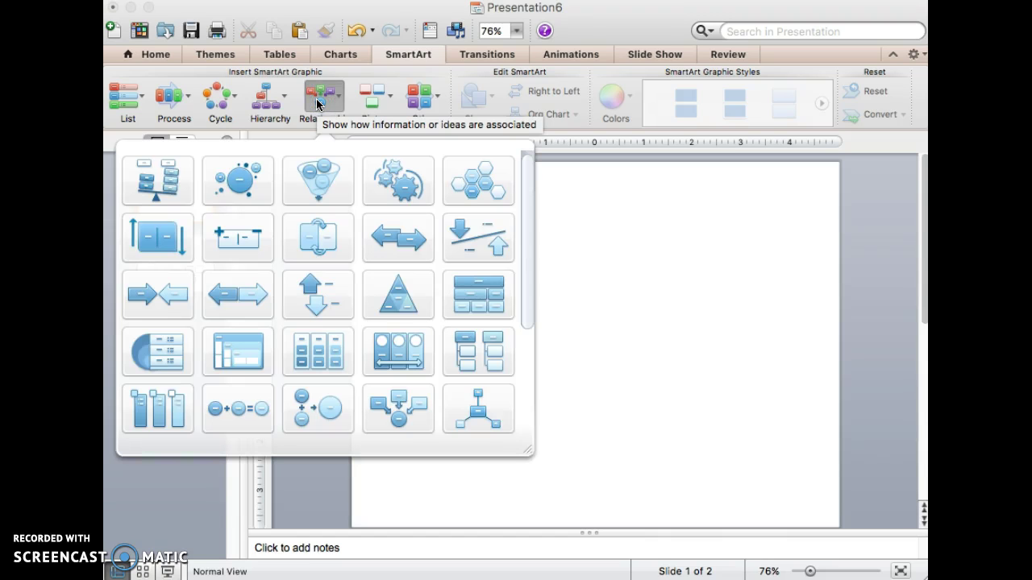
- Insert a Radial Cluster diagram on slide 1 and apply the first flat SmartArt style
left_click(491, 414)
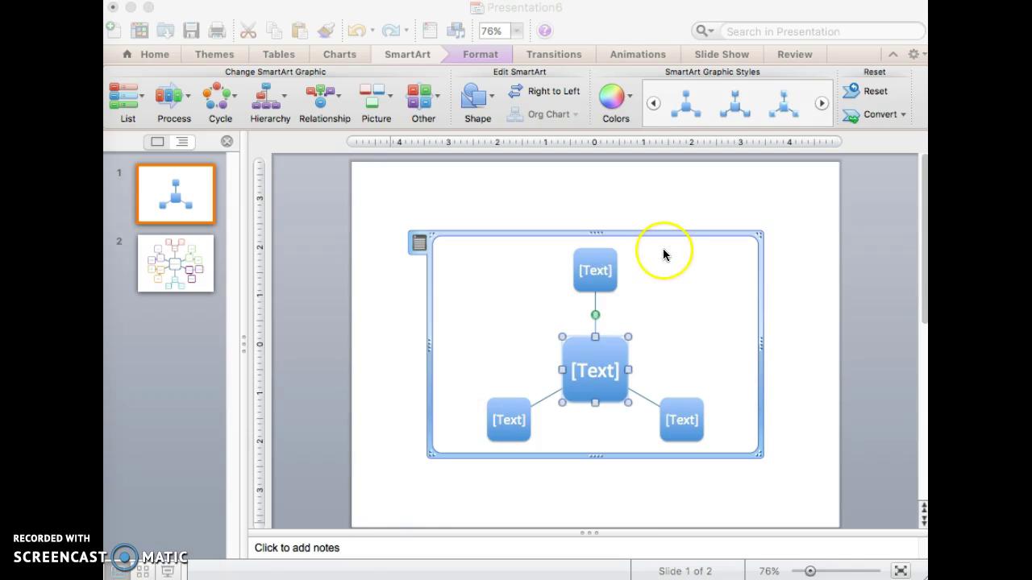
left_click(654, 107)
left_click(654, 106)
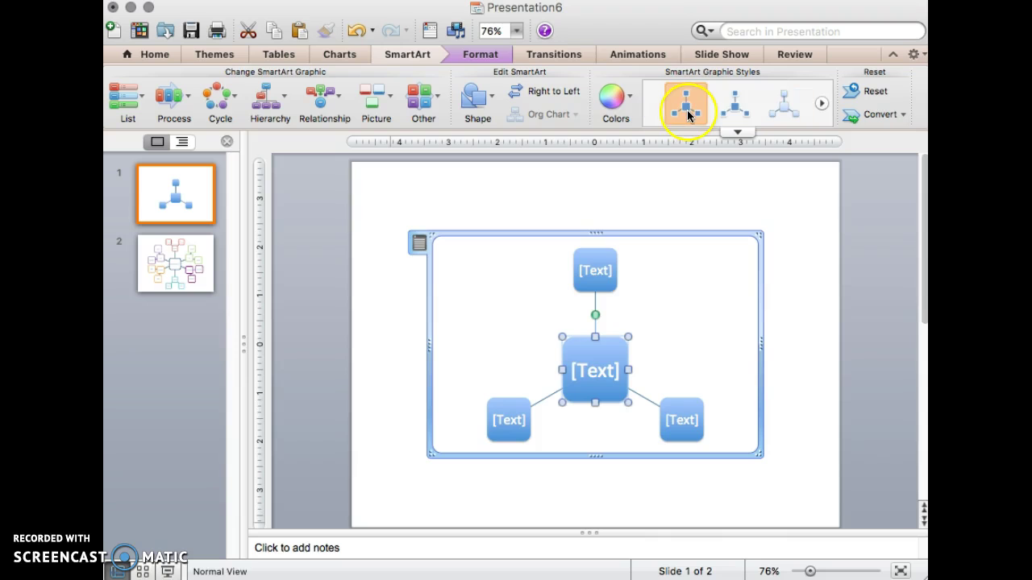
left_click(687, 110)
- Recolour the diagram with the Dark 2 Outline colour scheme
left_click(613, 106)
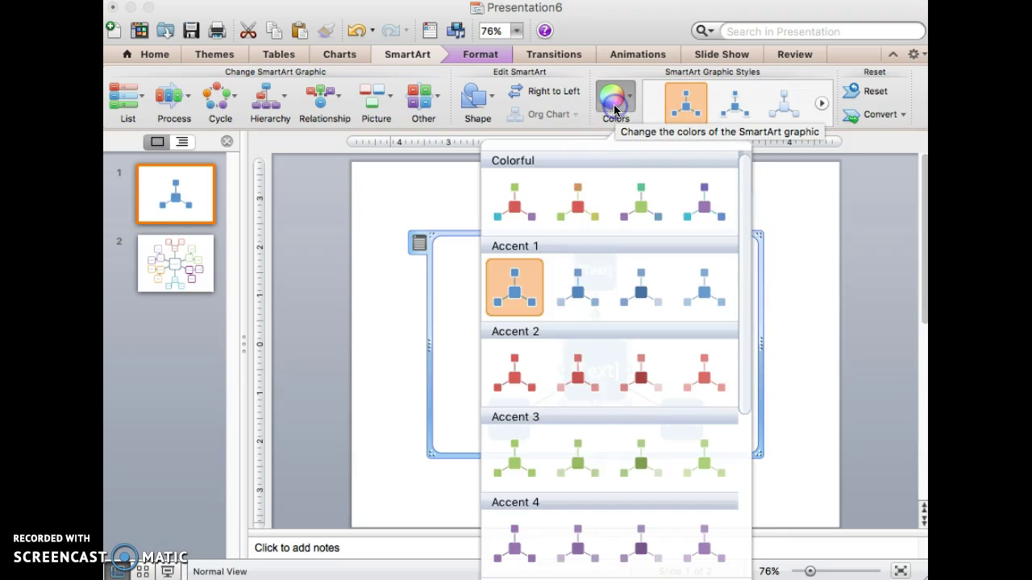
scroll(576, 472, "down", 5)
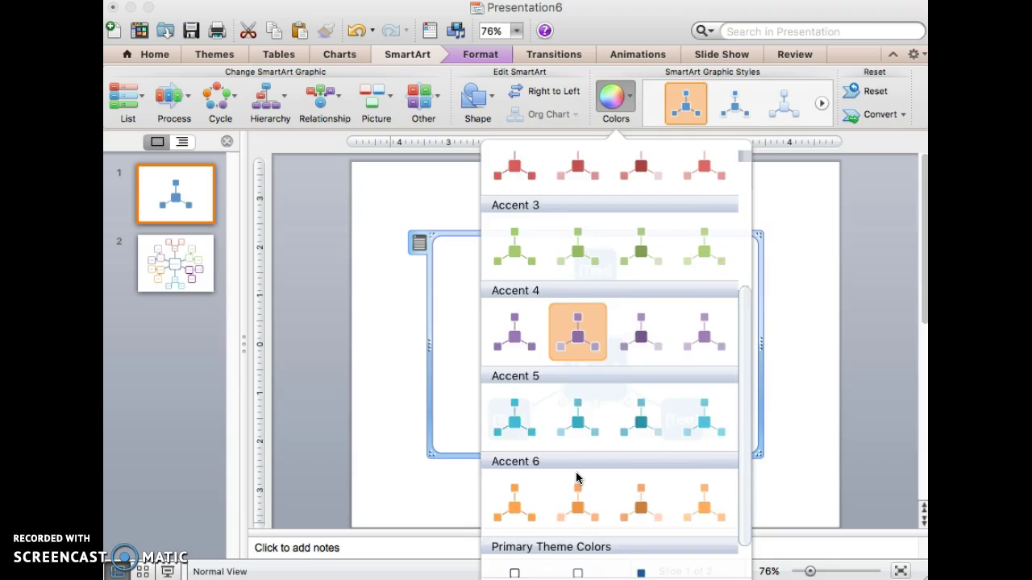
scroll(576, 477, "down", 3)
left_click(577, 548)
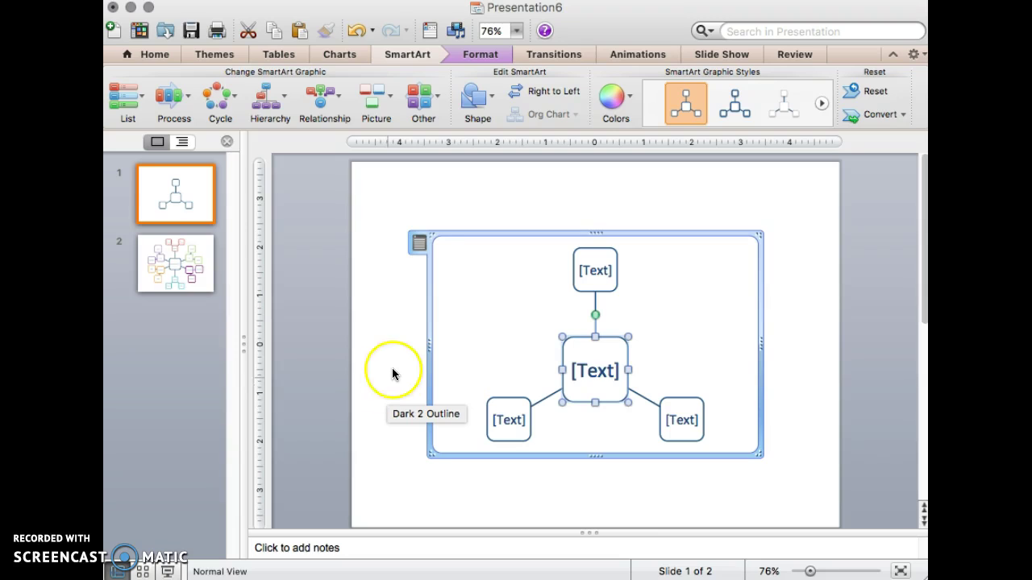
left_click(419, 245)
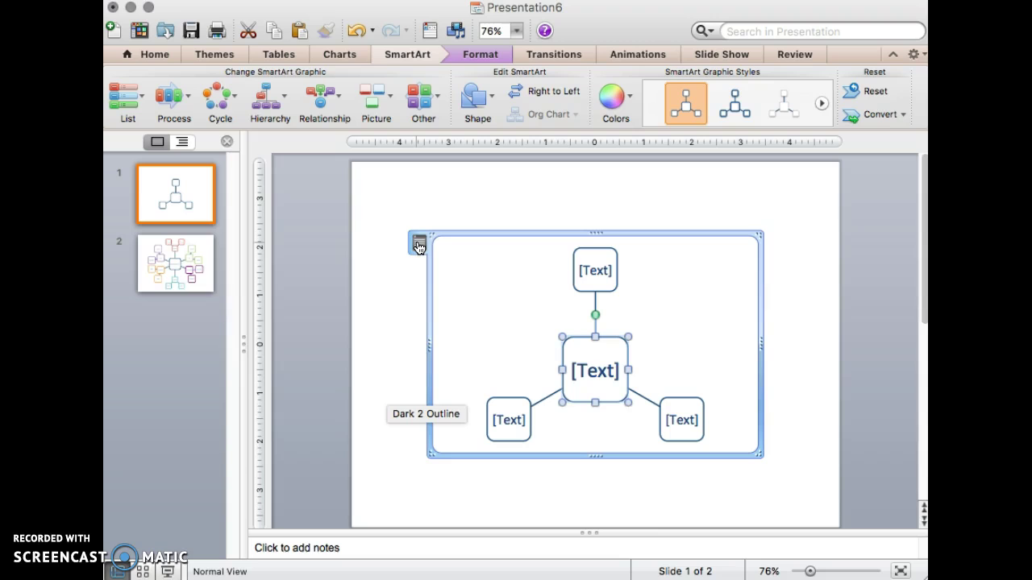
- In the Text Pane, enter Topic, a nested Sub-topic, and a Specific point nested under it
left_click(418, 244)
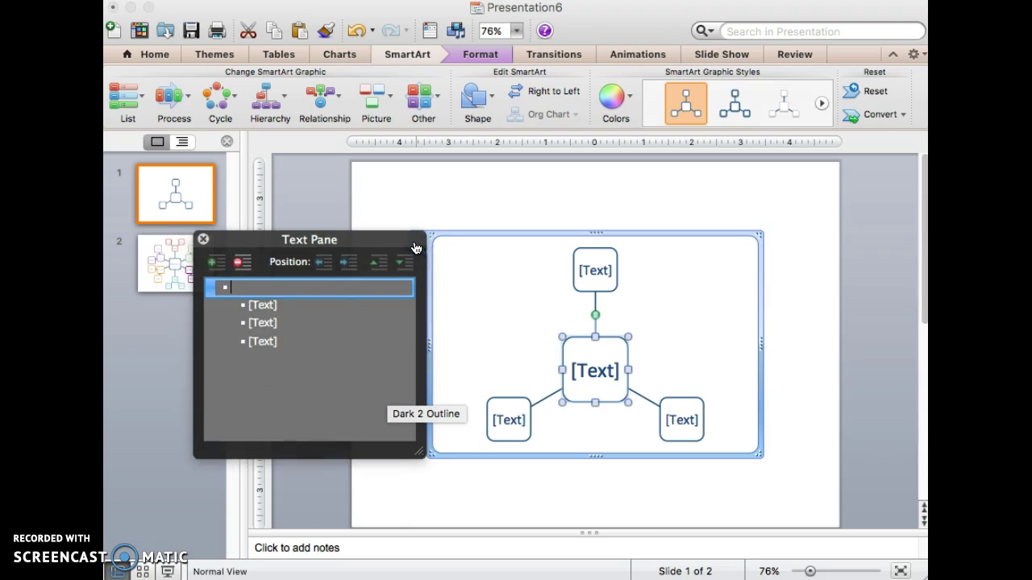
left_click(289, 284)
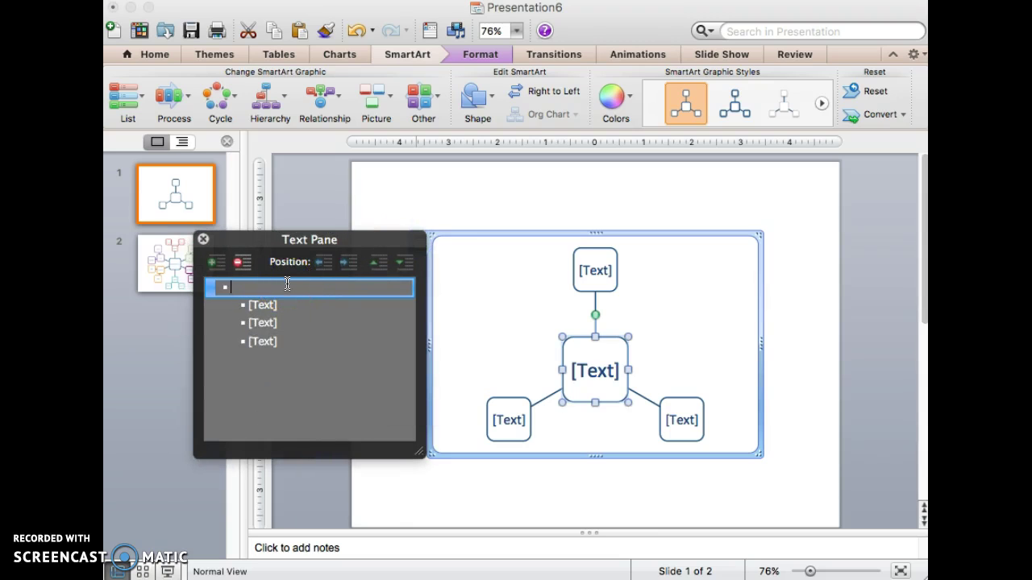
type("Topic")
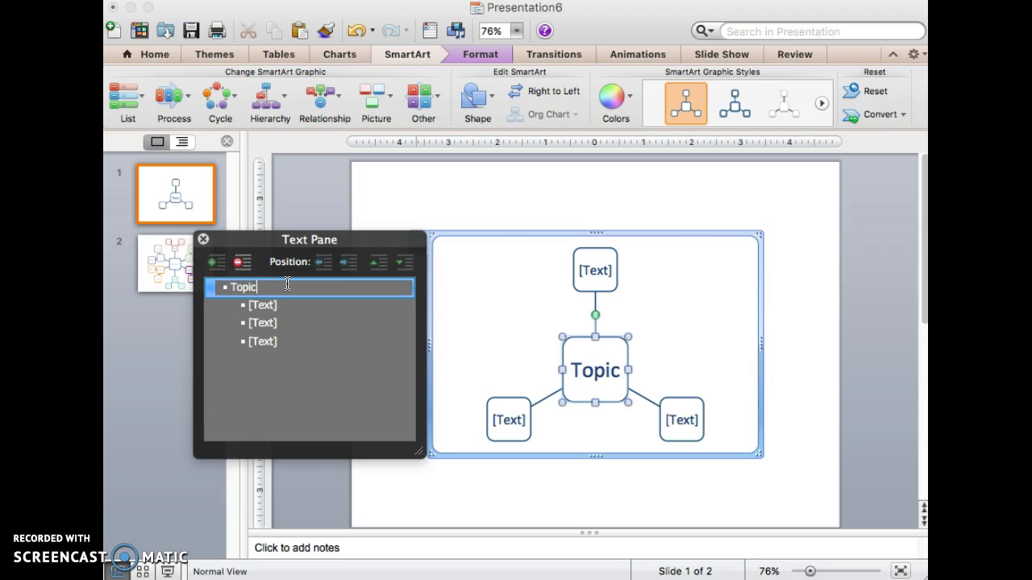
key("Return")
key("Tab")
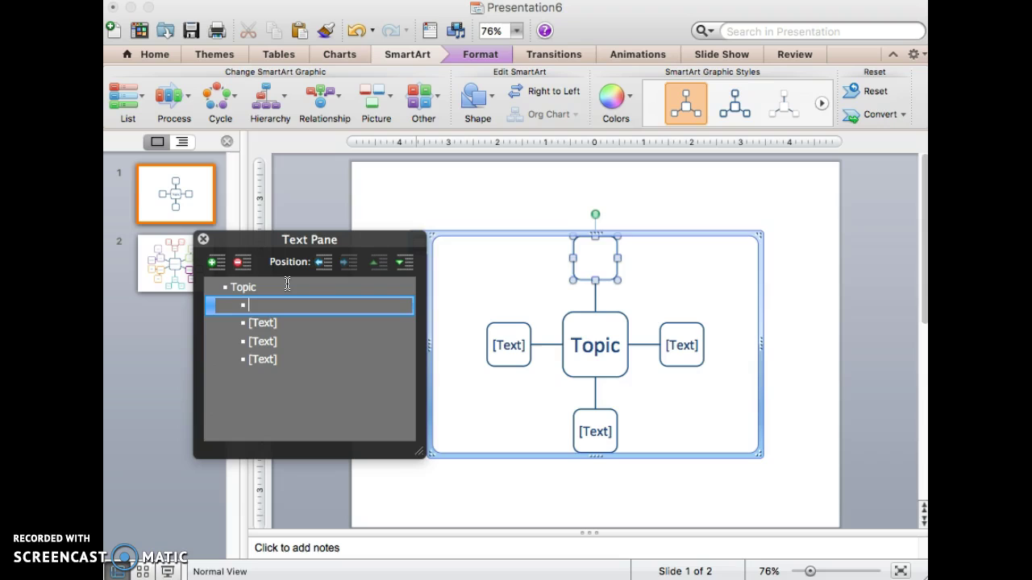
type("Sub-topic")
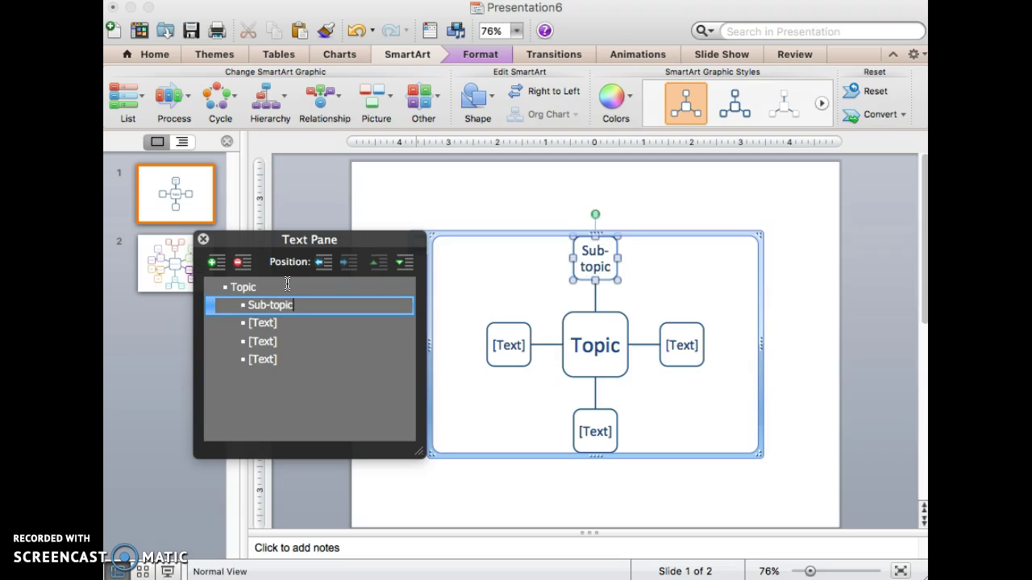
key("Return")
key("Tab")
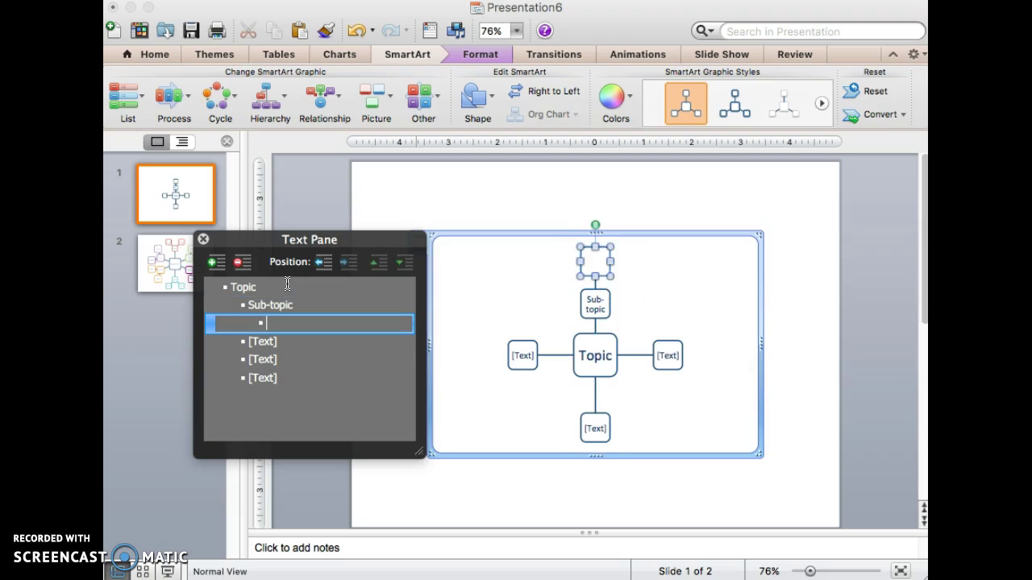
type("Specific point")
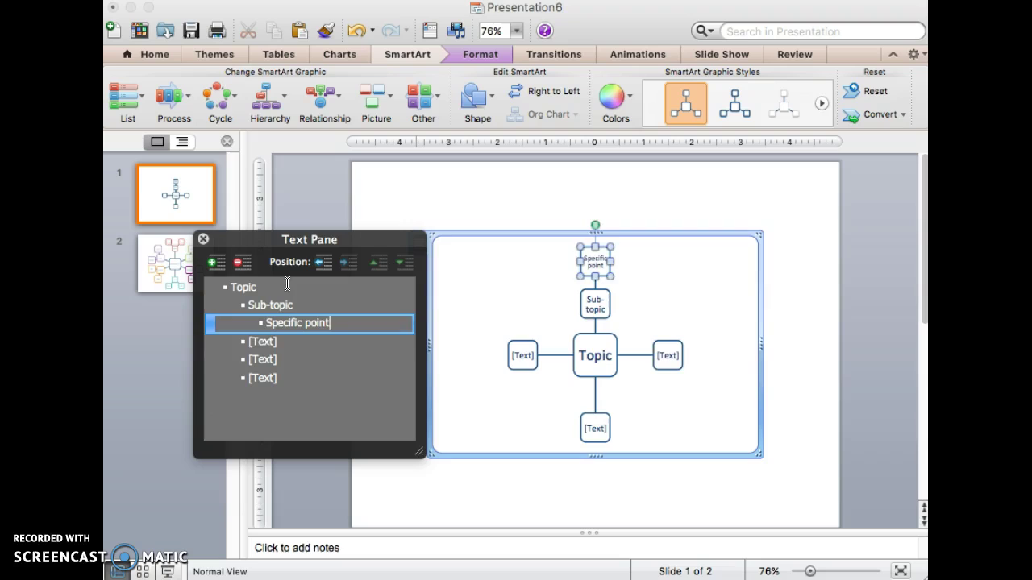
key("Down")
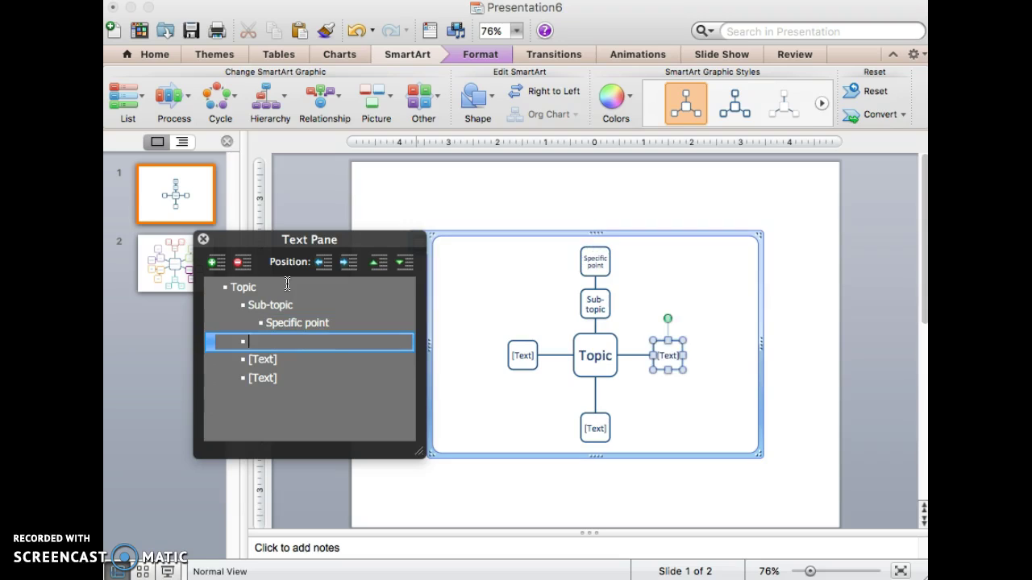
- Enter a second Sub-topic with a nested Specific point, removing an extra entry
type("Sub-topic")
key("Return")
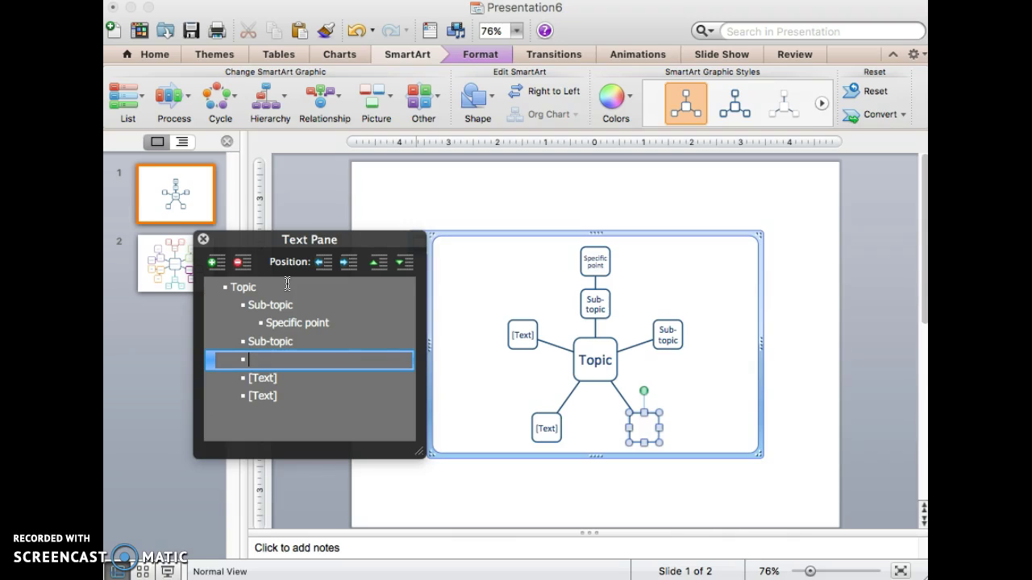
key("Tab")
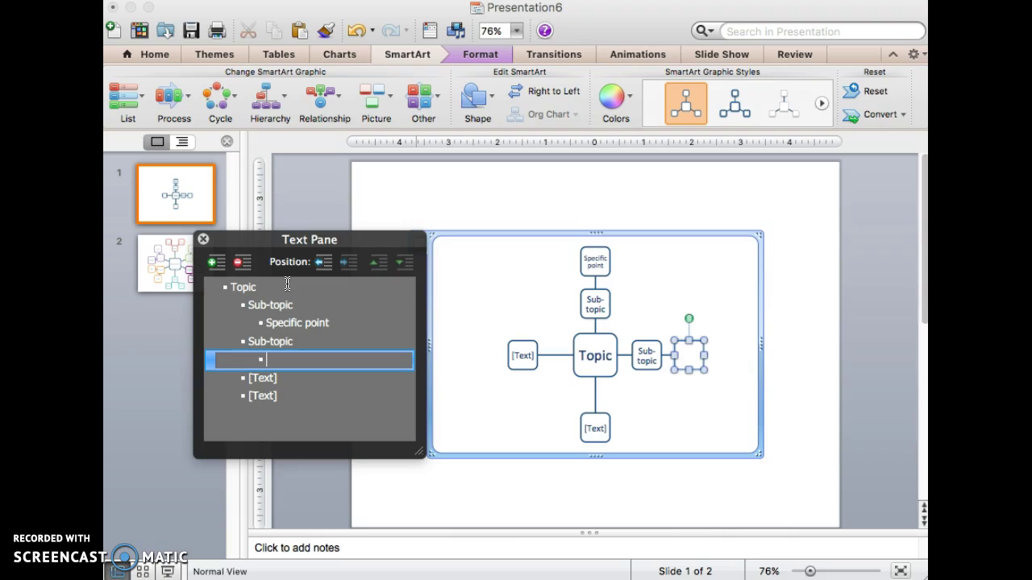
type("Specific poi")
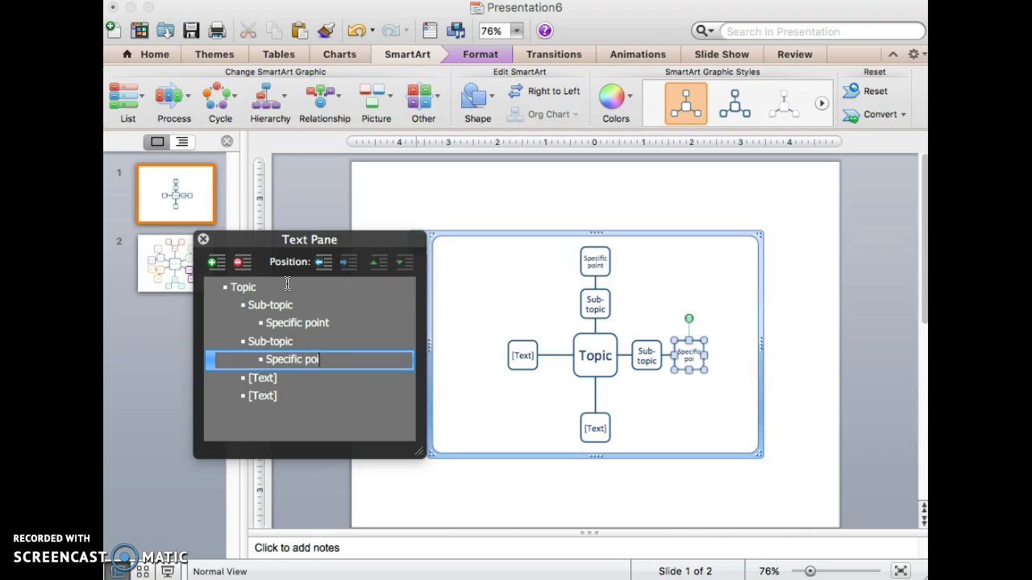
type("nt")
key("Return")
key("Return")
key("Return")
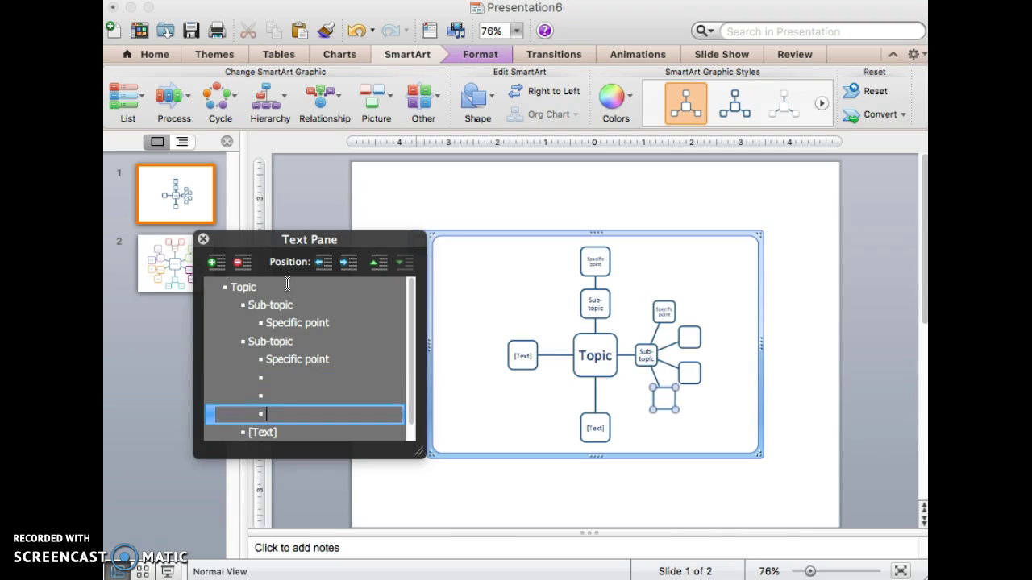
key("BackSpace")
key("BackSpace")
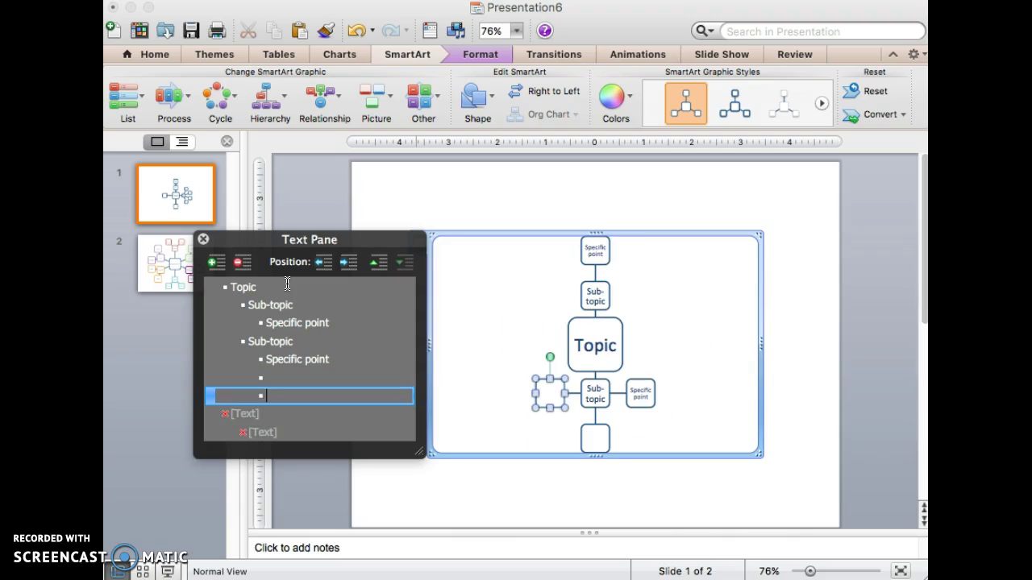
- Add more empty top-level branch entries around Topic in the outline
left_click(242, 415)
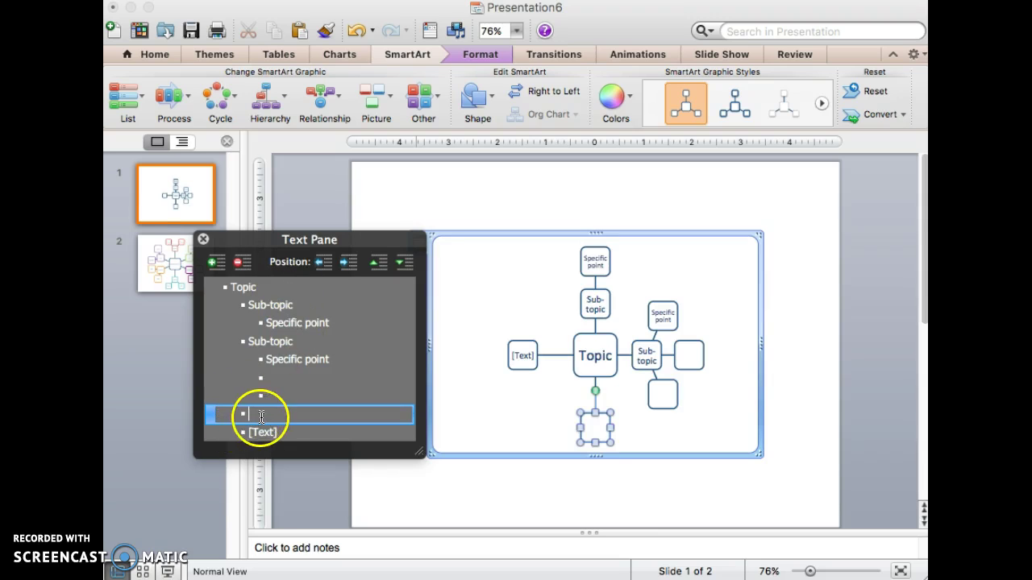
key("Return")
key("Return")
key("Return")
key("Return")
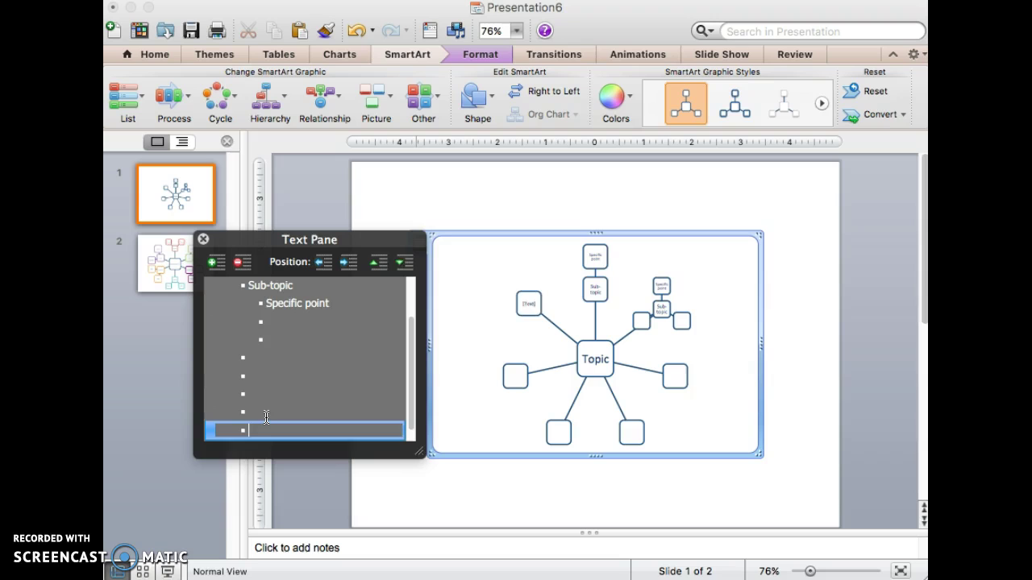
left_click(266, 415)
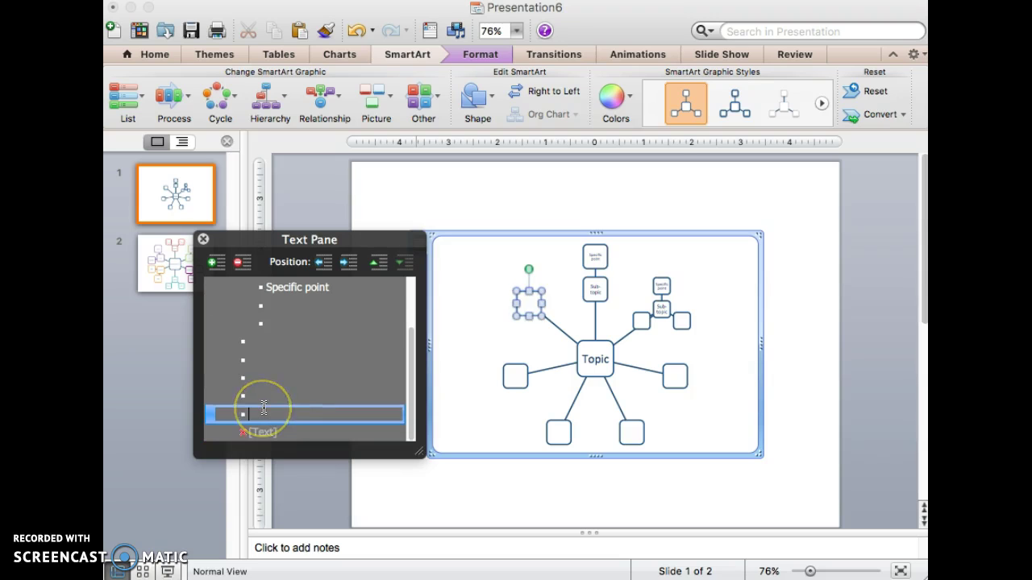
left_click(255, 432)
- Nest an empty entry under the bottom branch and close the Text Pane
left_click(256, 362)
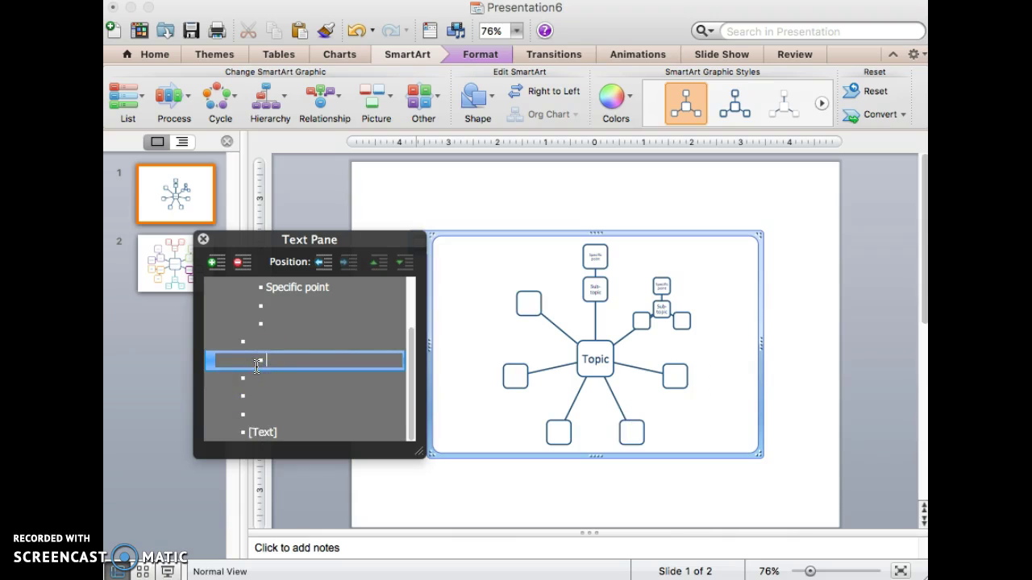
left_click(255, 396)
key("Tab")
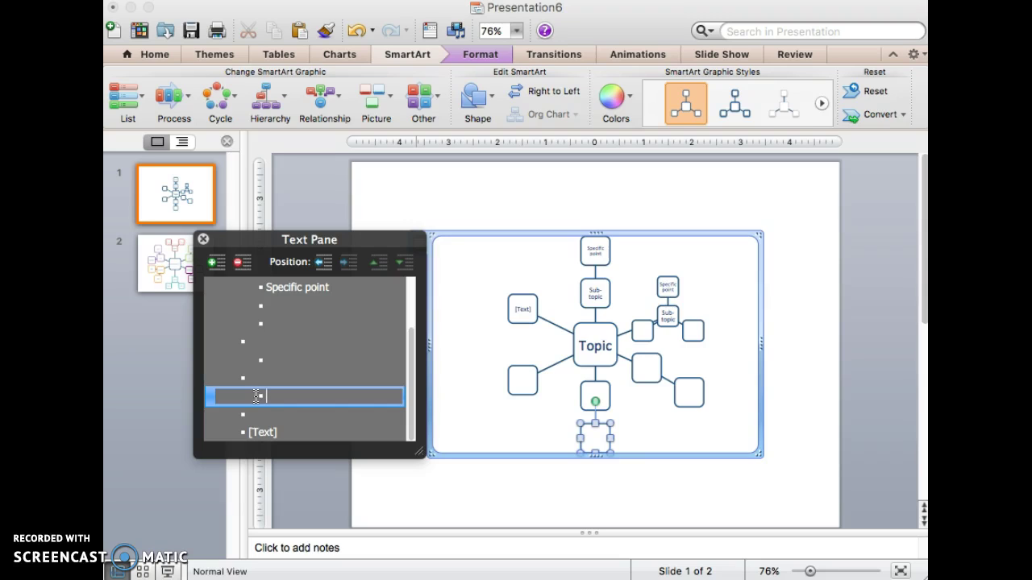
left_click(203, 239)
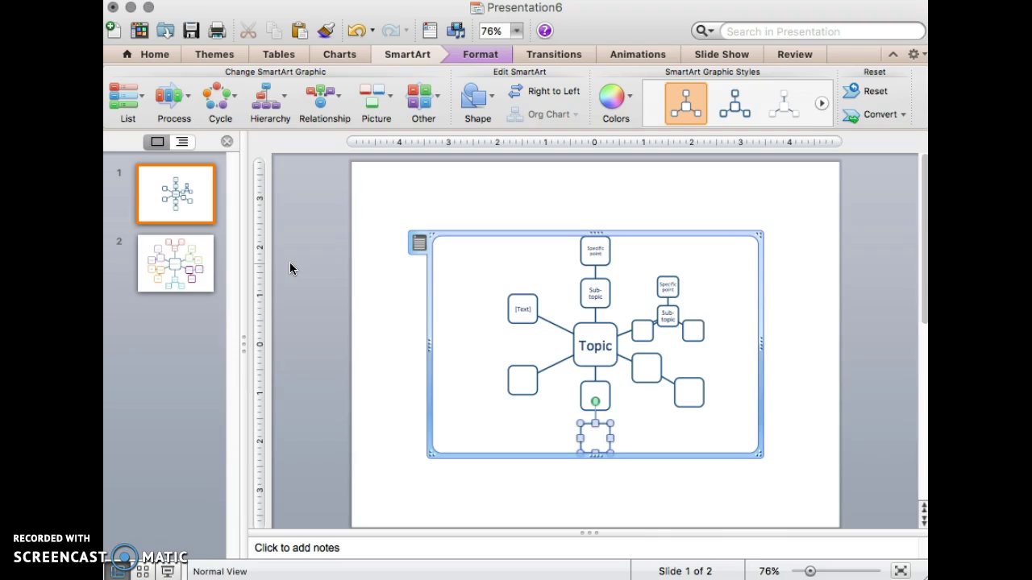
- Switch to slide 2 to display the finished Ethnocentrism concept map example
left_click(141, 275)
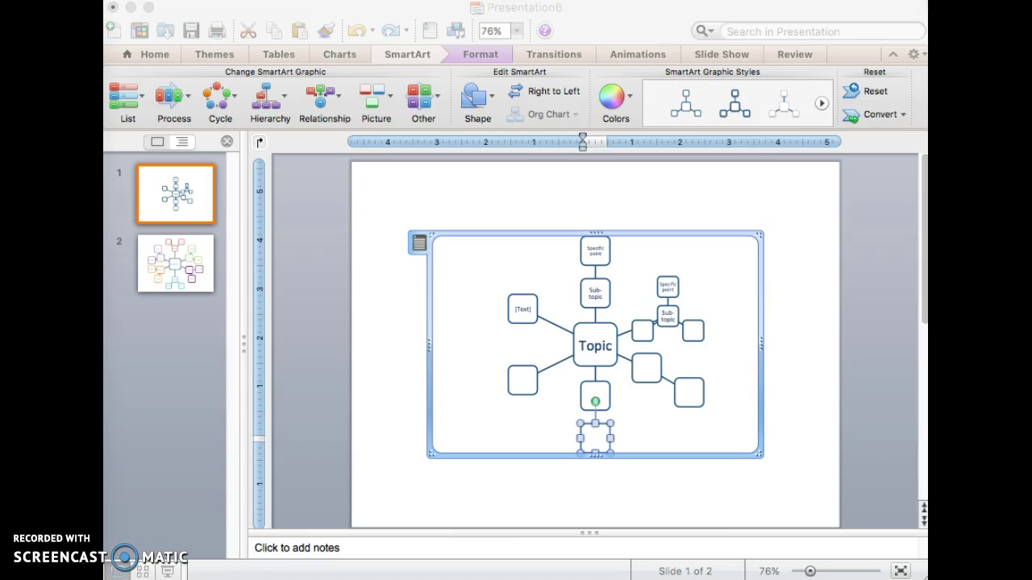
left_click(138, 276)
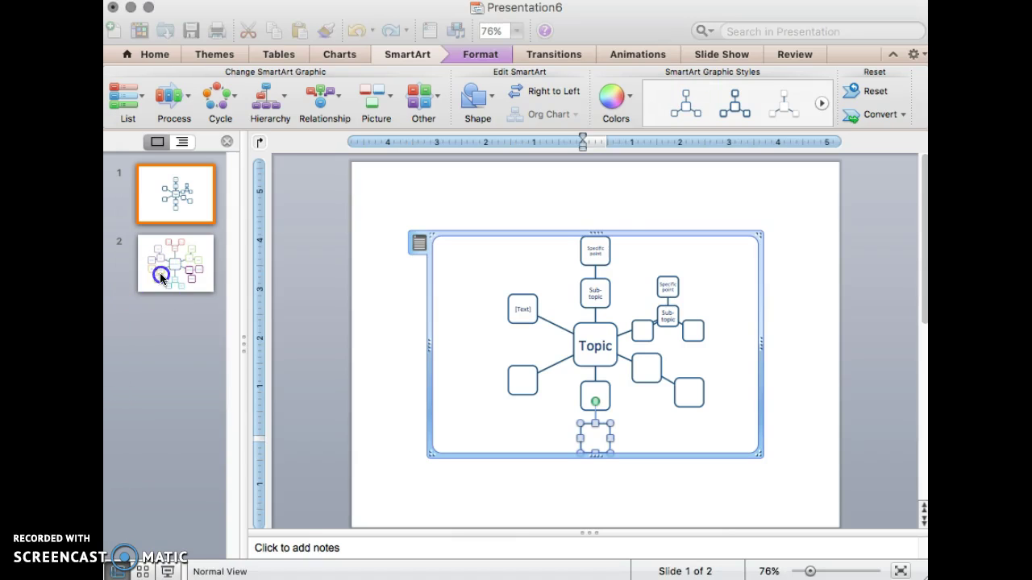
left_click(173, 277)
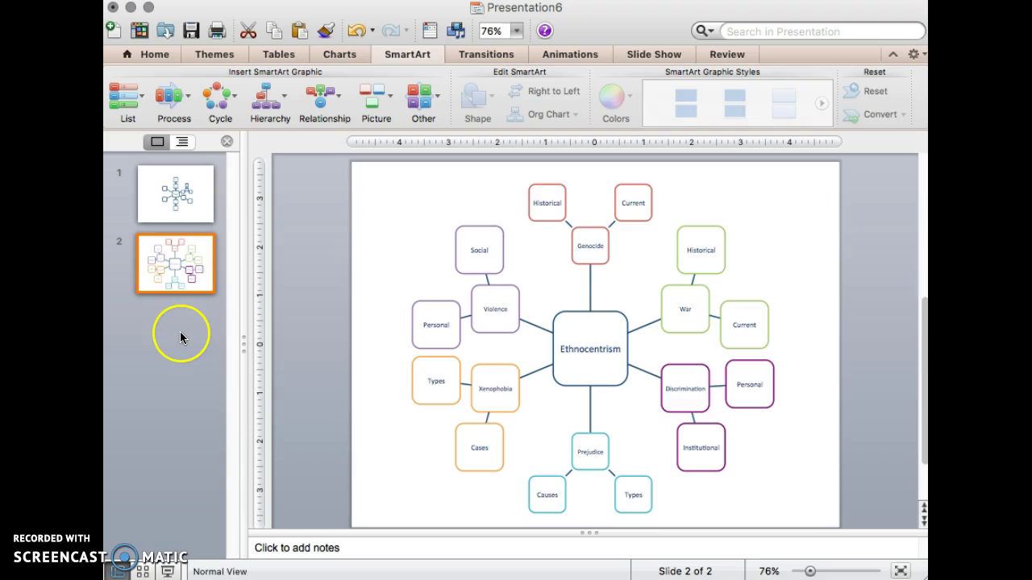